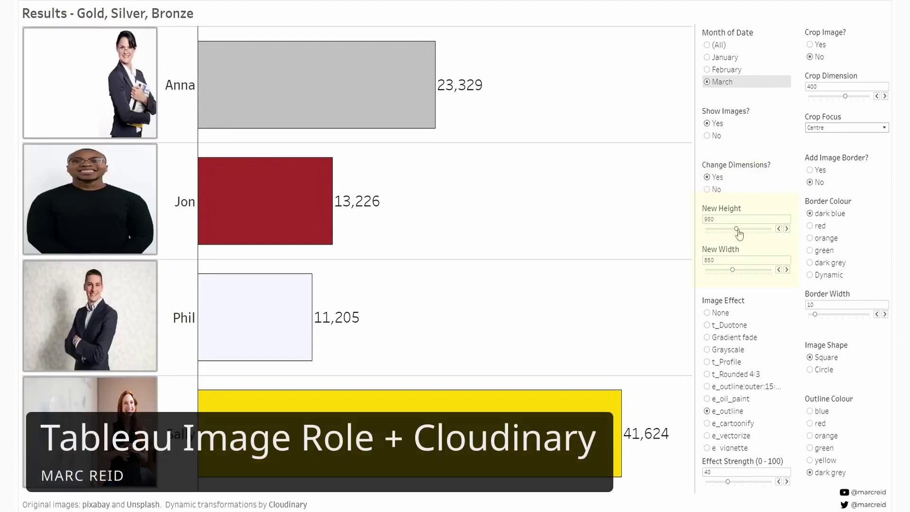
Turn off custom resizing and crop each photo to size 450, focused on the face
click(707, 189)
click(809, 44)
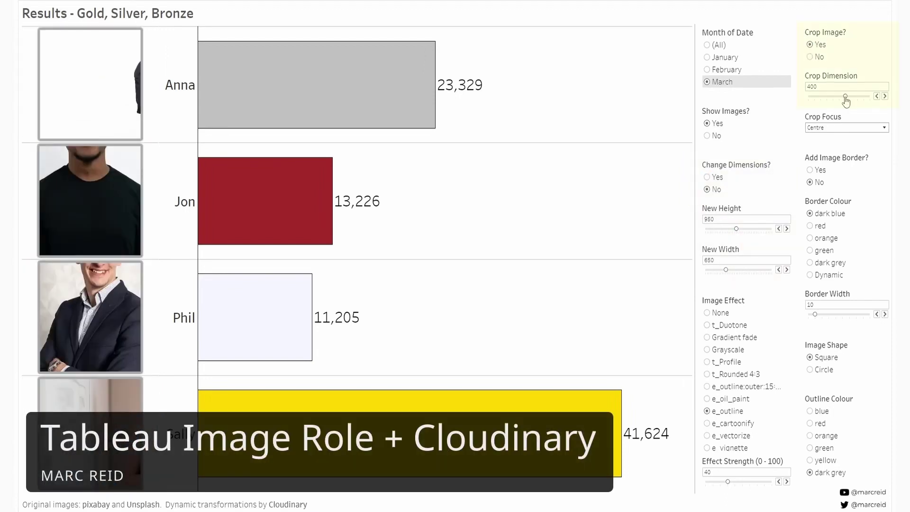
drag(845, 96, 852, 96)
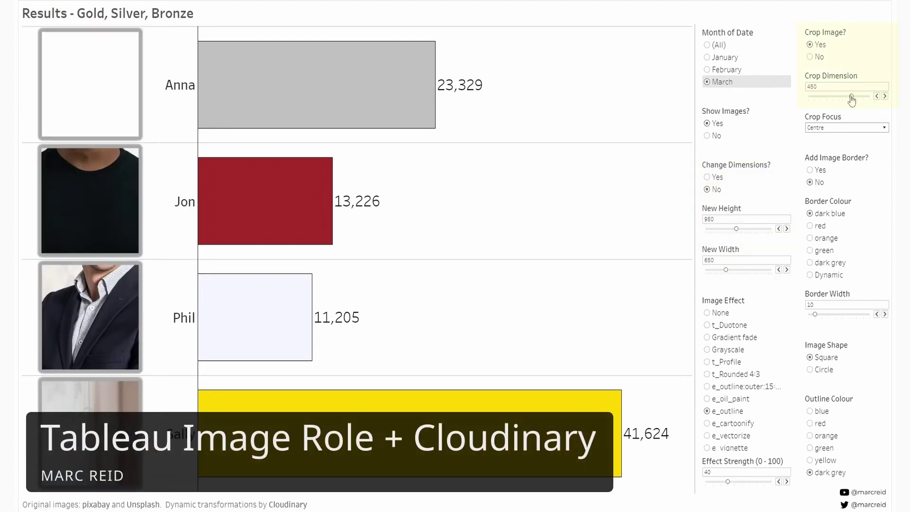
click(840, 128)
click(825, 151)
Make the portraits circles with 25-wide borders, trying orange, green and dark grey border colours
click(706, 374)
click(810, 369)
click(809, 170)
drag(815, 314, 836, 313)
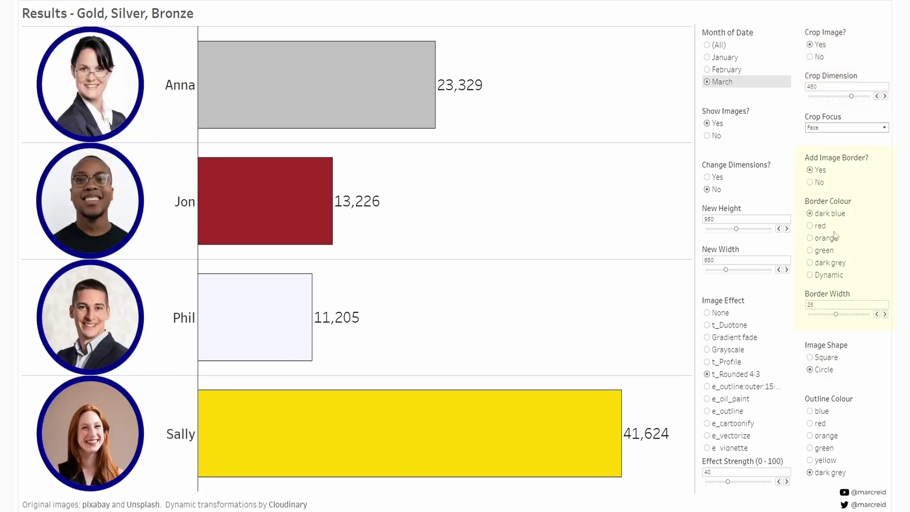
click(809, 238)
click(809, 250)
click(809, 262)
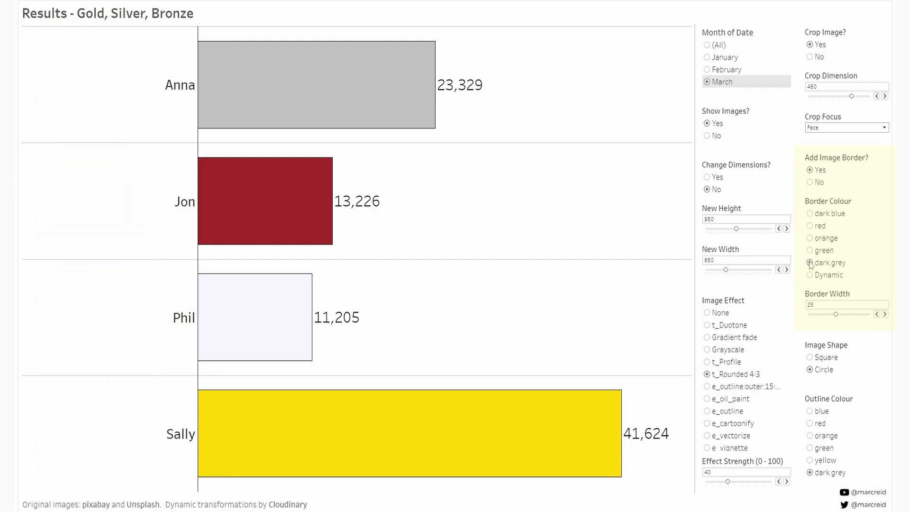
Apply e_cartoonify at strength 70 after trying vectorize and oil paint, and set Border Colour to Dynamic
click(707, 423)
mouse_move(728, 481)
mouse_down()
mouse_move(713, 484)
mouse_move(759, 484)
mouse_up()
click(707, 435)
click(707, 399)
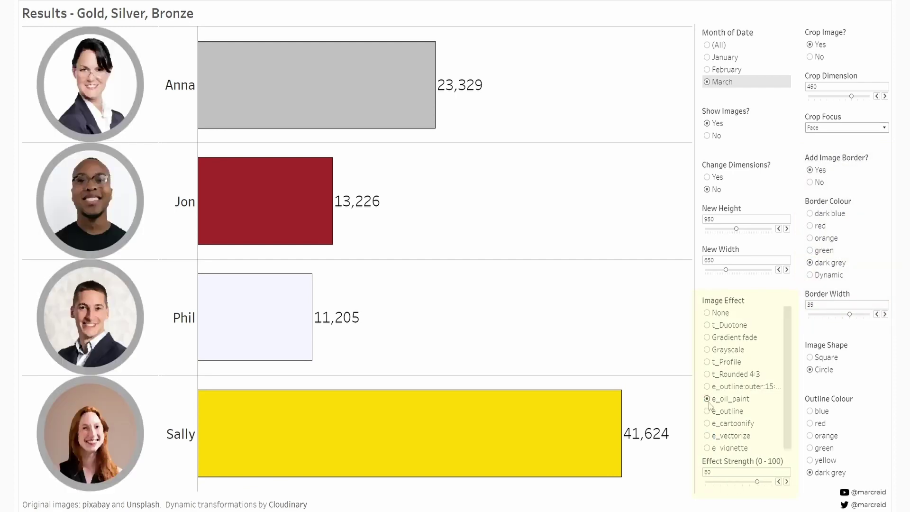
click(707, 424)
click(810, 275)
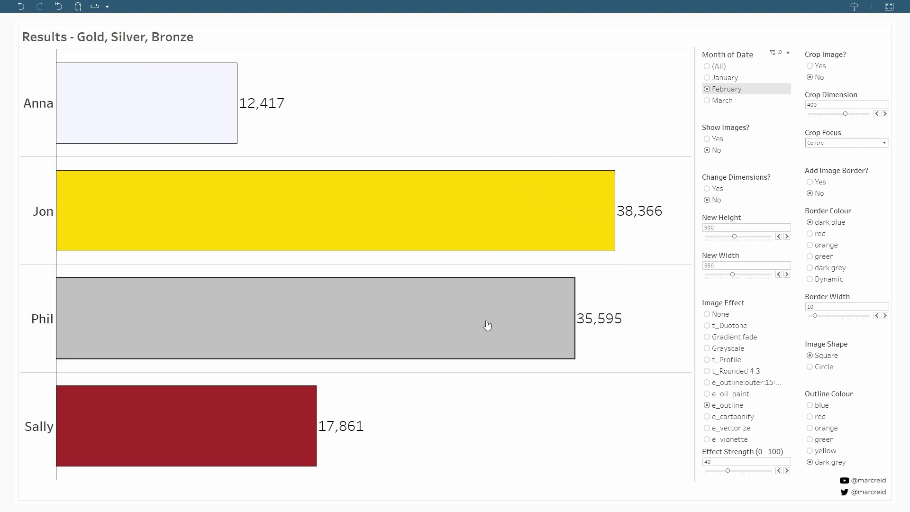
Set the Show Images? parameter to Yes so photos appear beside the February bars
click(707, 139)
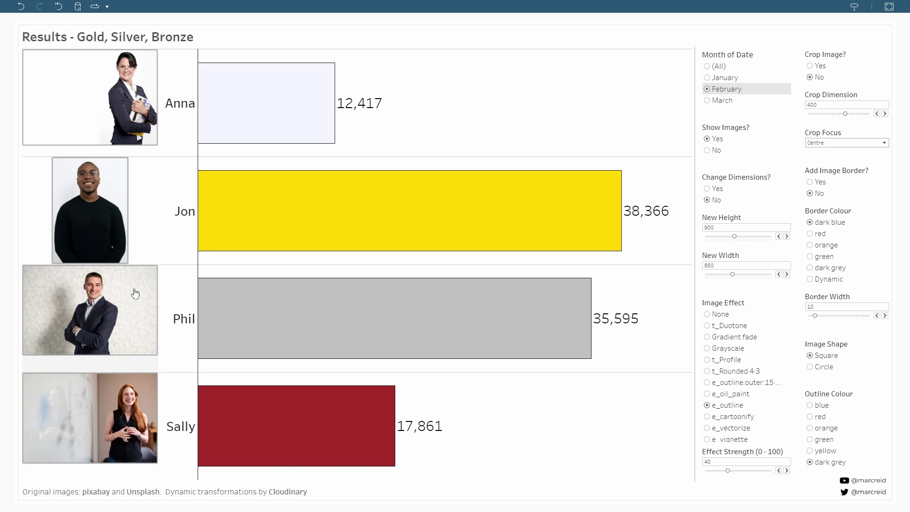
click(707, 188)
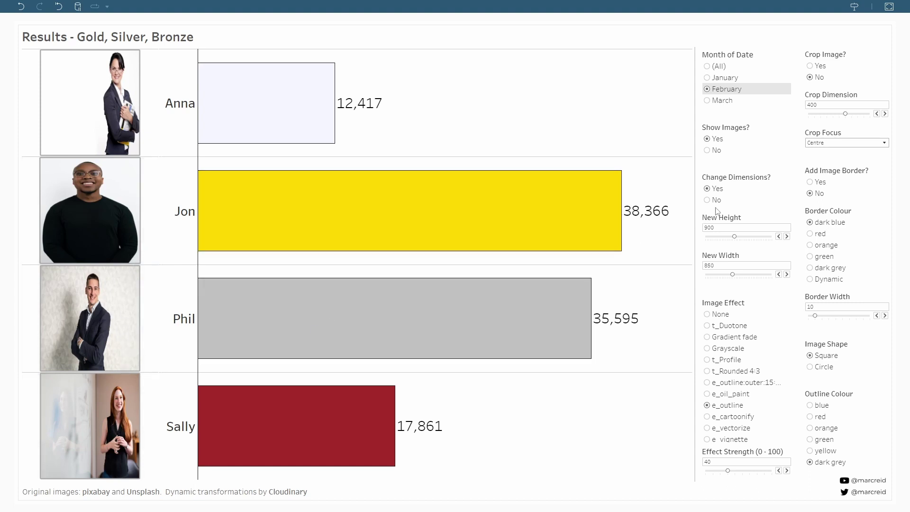
click(724, 237)
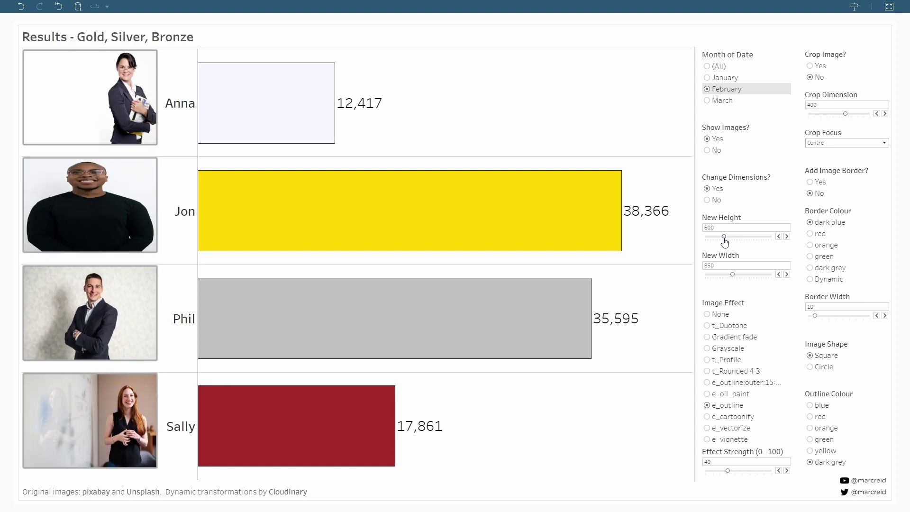
click(707, 200)
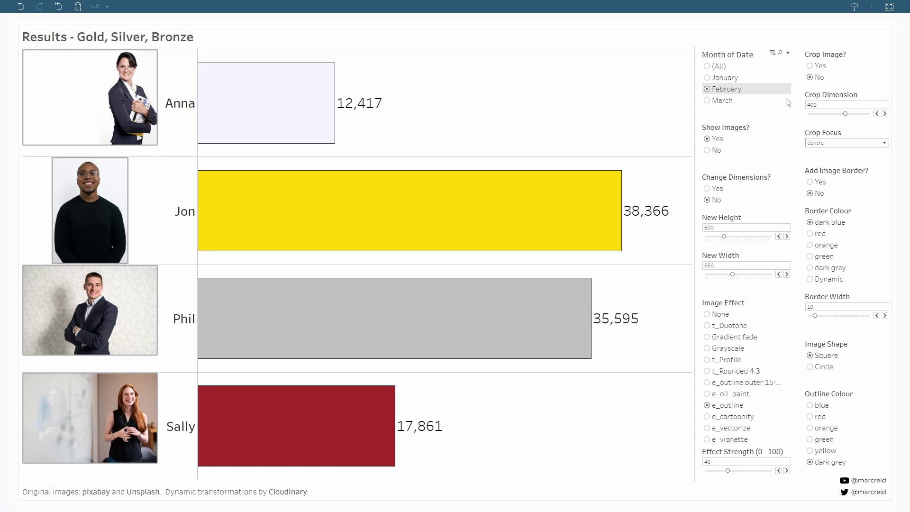
Set Crop Image? to Yes and choose Face as the crop focus
click(809, 65)
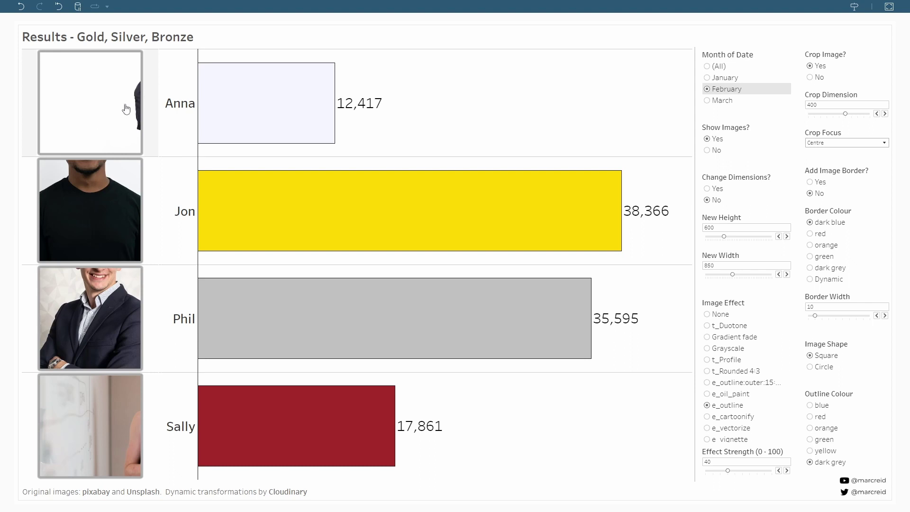
click(850, 144)
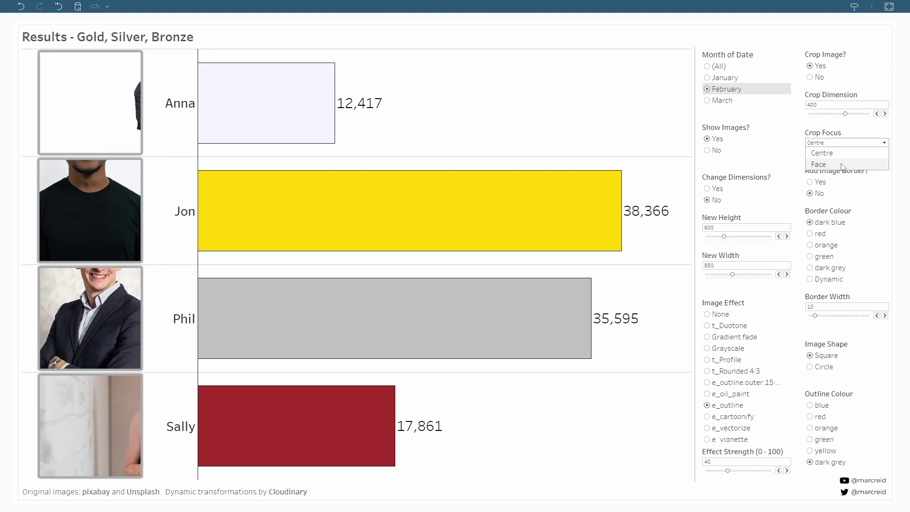
click(846, 165)
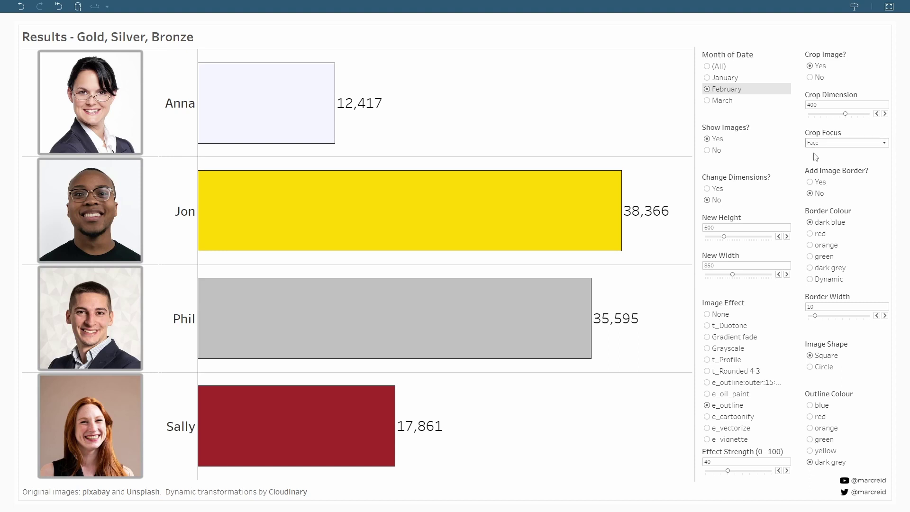
Make the portraits circles and add red borders with a width of 45
click(816, 367)
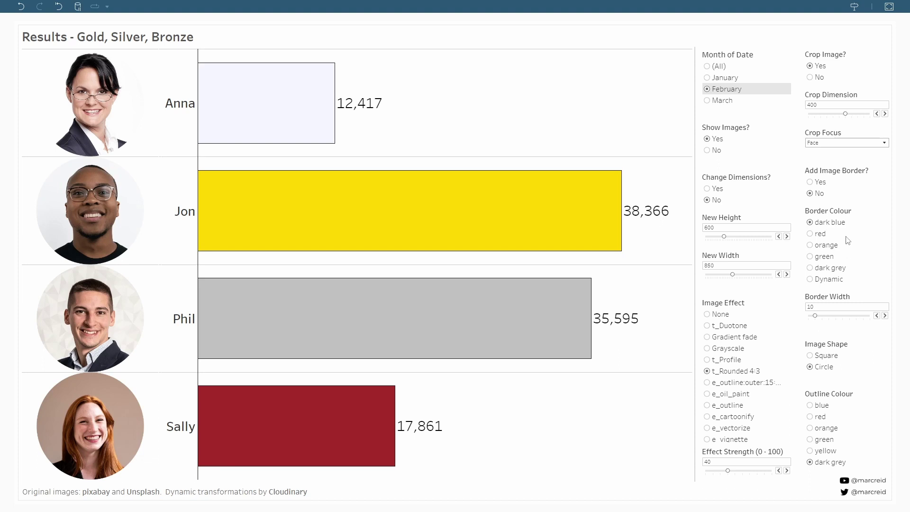
click(810, 182)
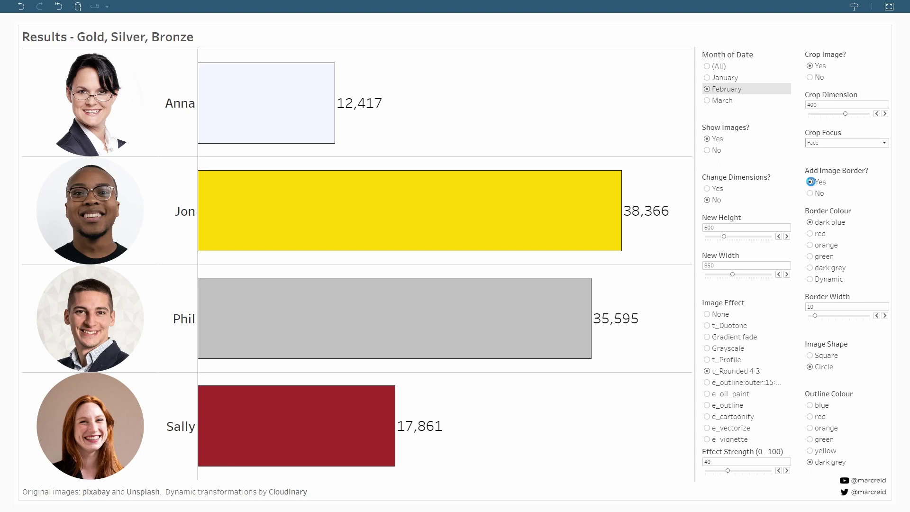
click(810, 233)
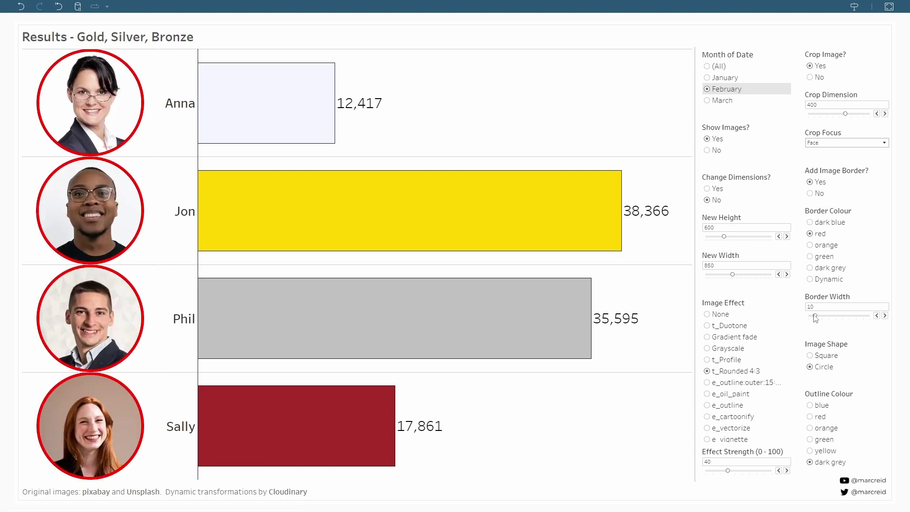
drag(817, 320, 863, 321)
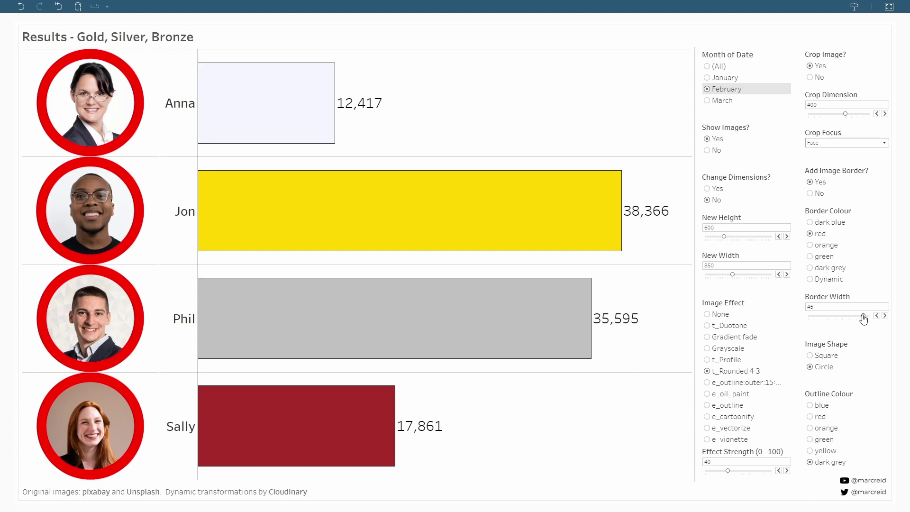
Reduce the border width to 35 and apply e_cartoonify, adjusting the effect strength to 70
drag(863, 319, 849, 315)
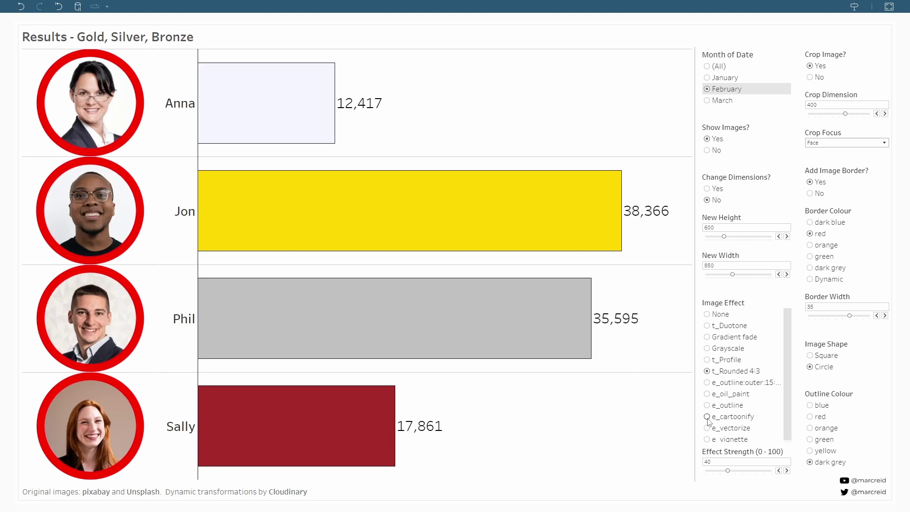
click(707, 417)
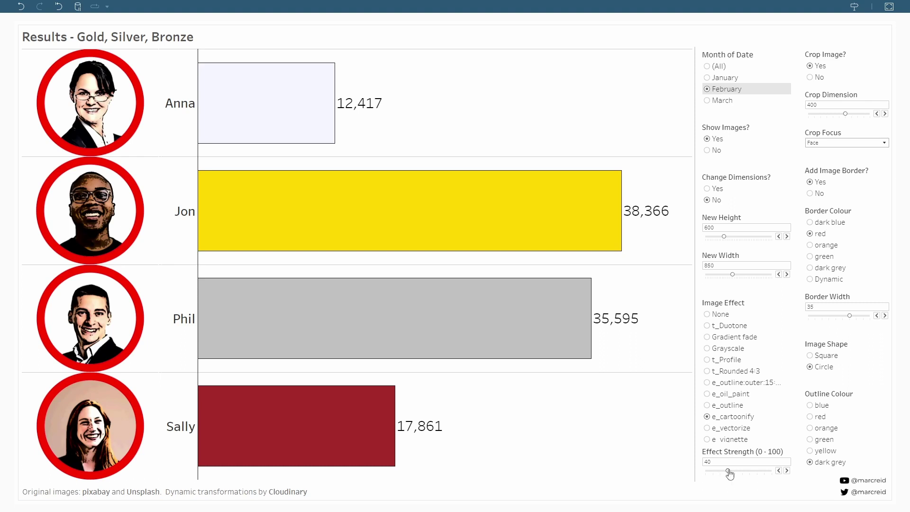
drag(727, 470, 713, 471)
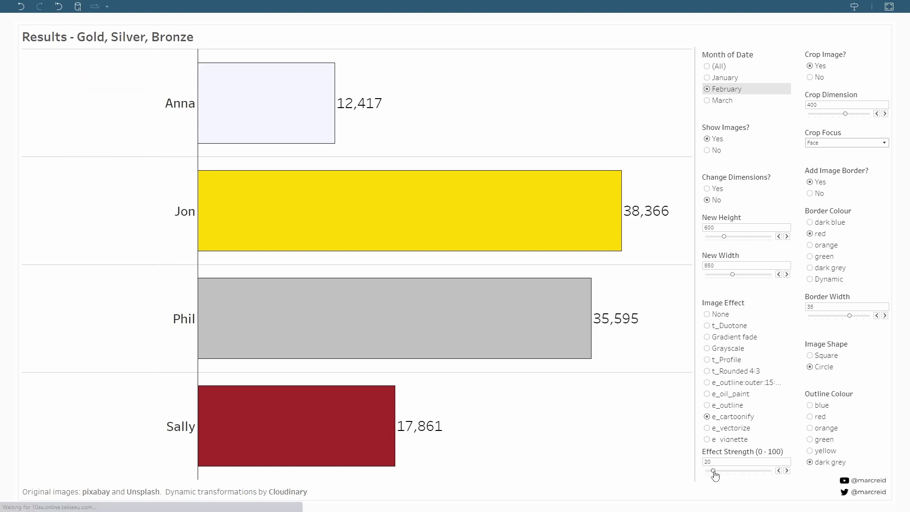
drag(713, 471, 749, 475)
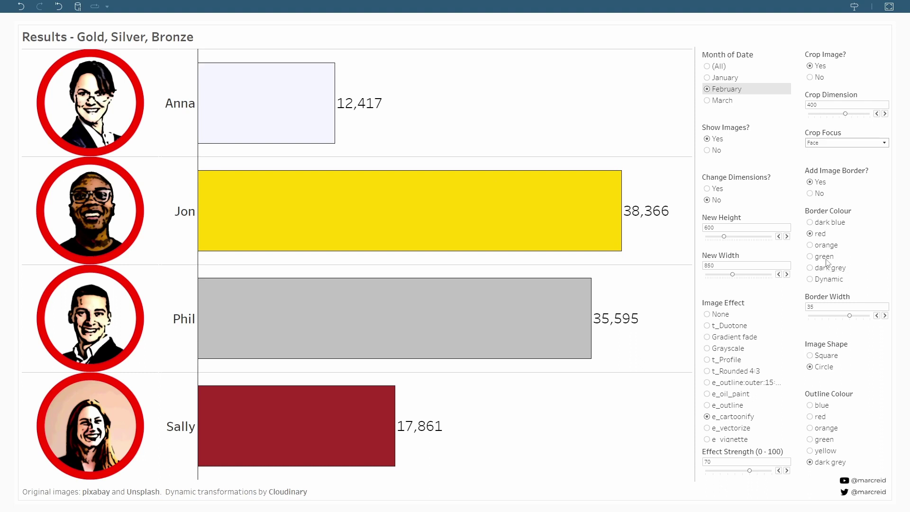
Colour the borders gold, silver or bronze by rank and toggle the month between March and February
click(869, 243)
click(811, 280)
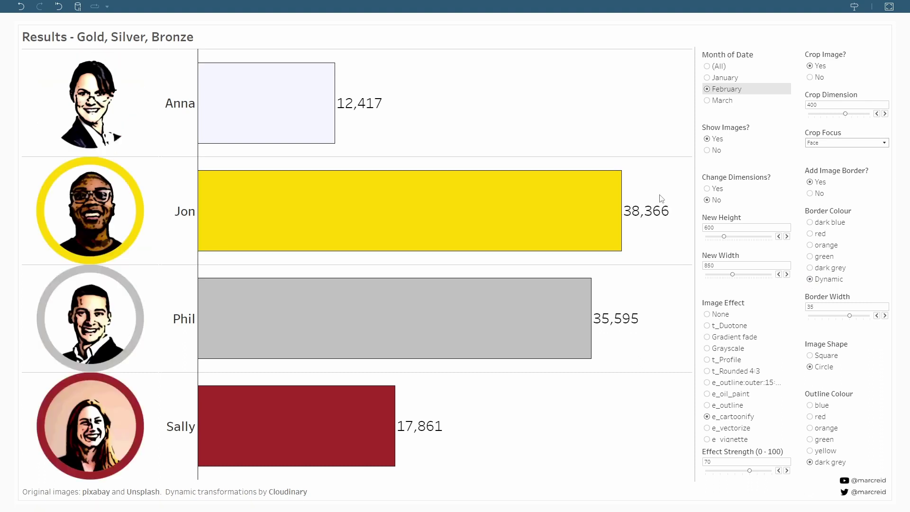
click(707, 100)
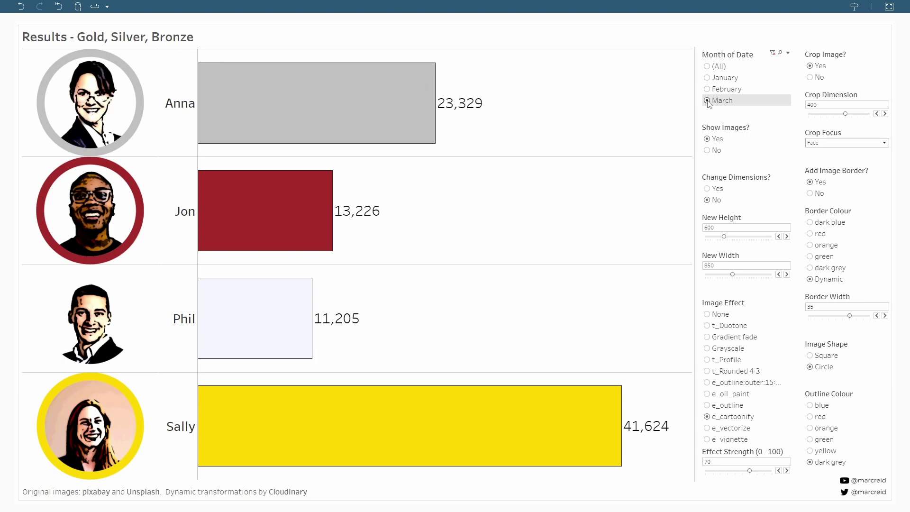
click(707, 89)
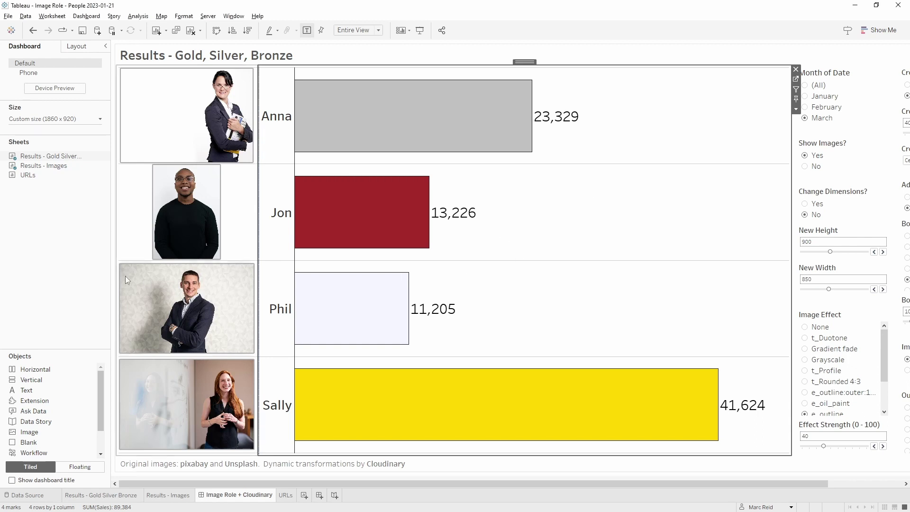
Open the Results - Images worksheet behind the portraits and edit the URL Start calculation
click(141, 205)
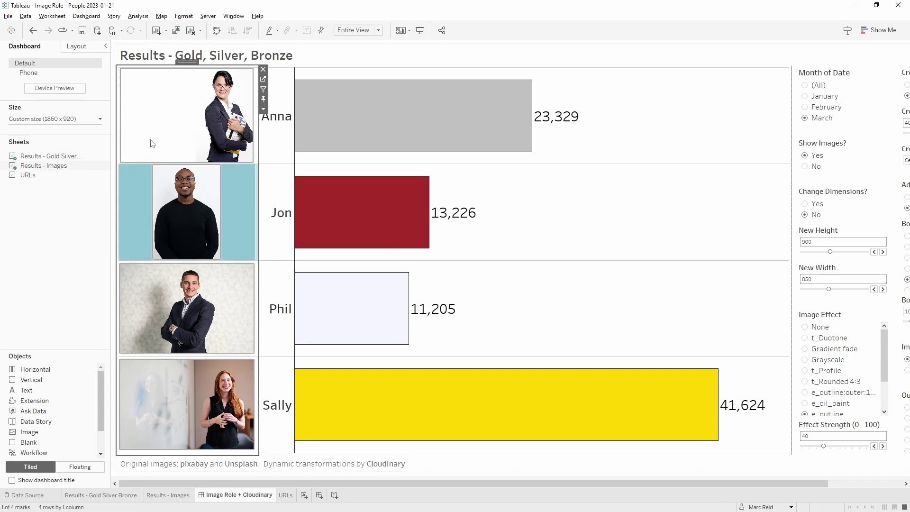
click(263, 78)
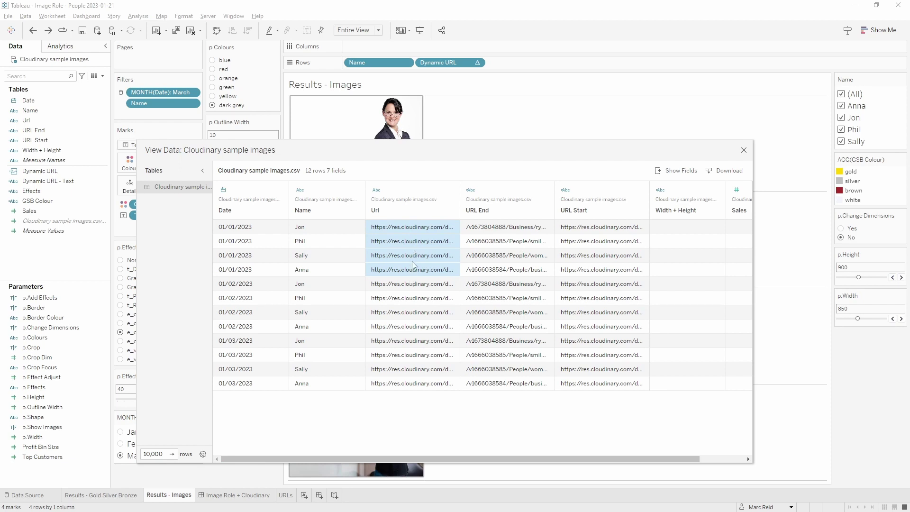
key(Escape)
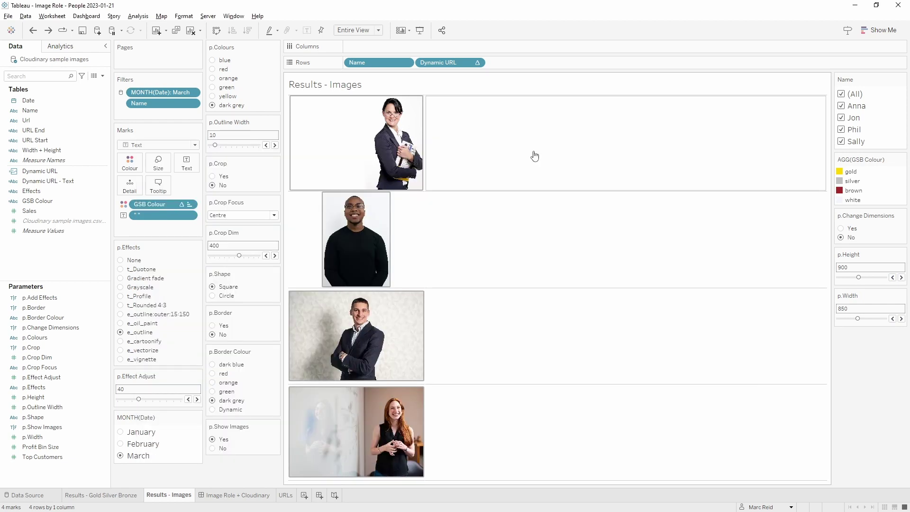
right_click(80, 140)
click(104, 197)
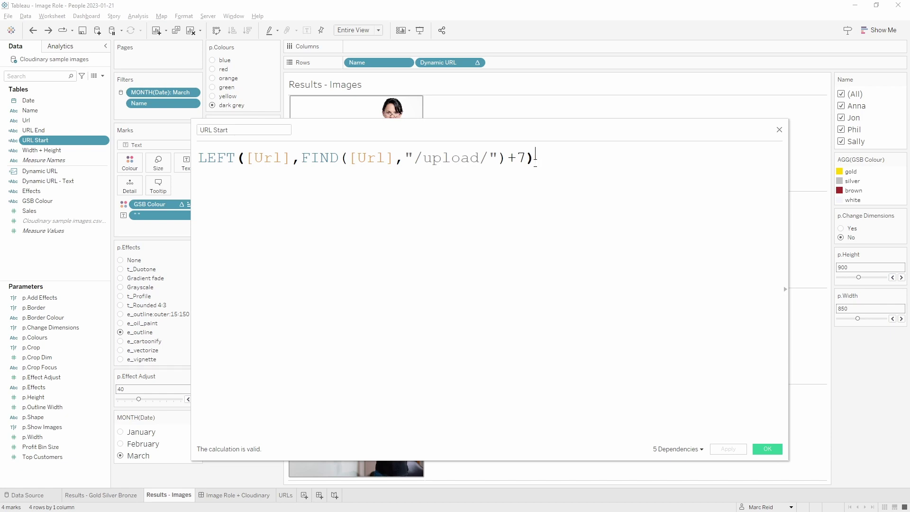
Review the URL End and Dynamic URL calculations, then open the Effects calculation
right_click(64, 132)
click(107, 189)
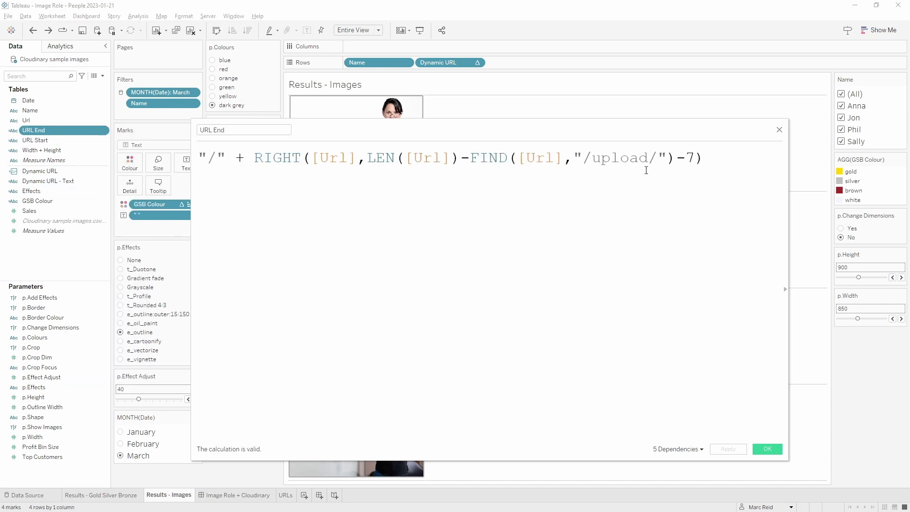
right_click(64, 172)
click(86, 217)
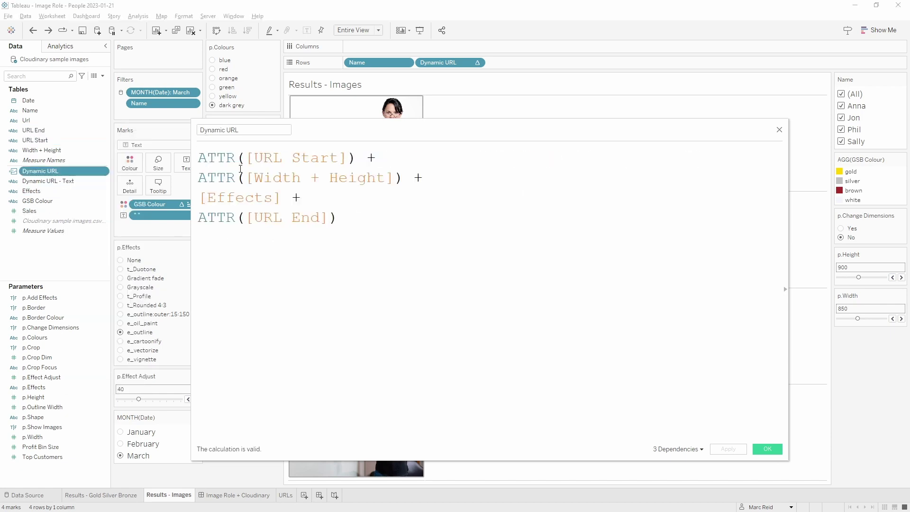
double_click(266, 197)
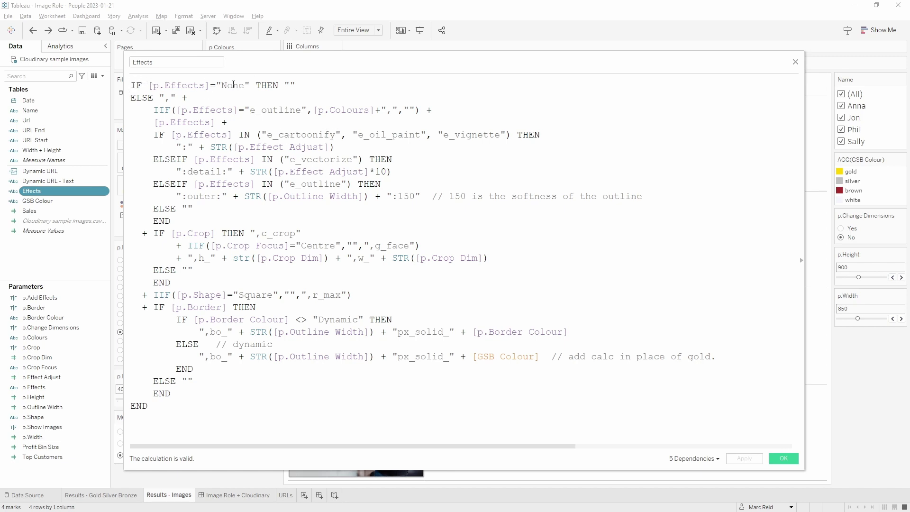
drag(281, 85, 357, 84)
click(226, 122)
drag(182, 109, 312, 110)
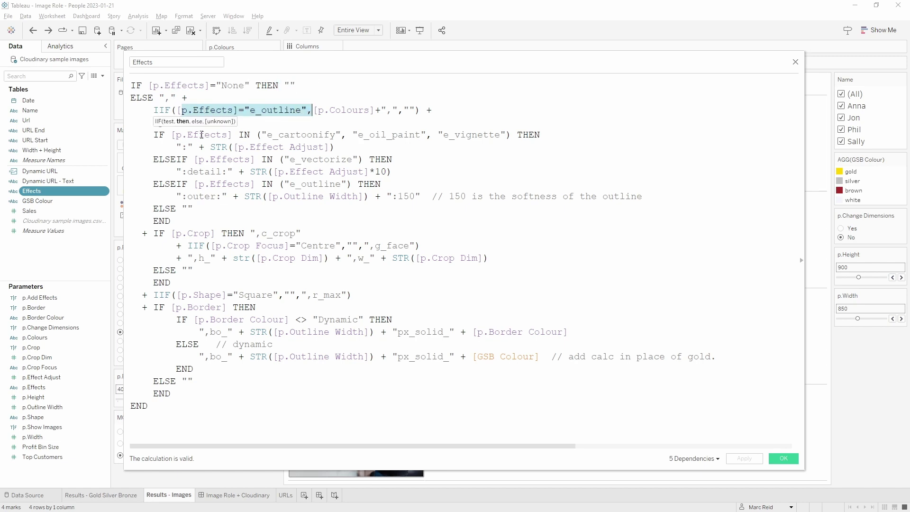
click(301, 134)
click(396, 135)
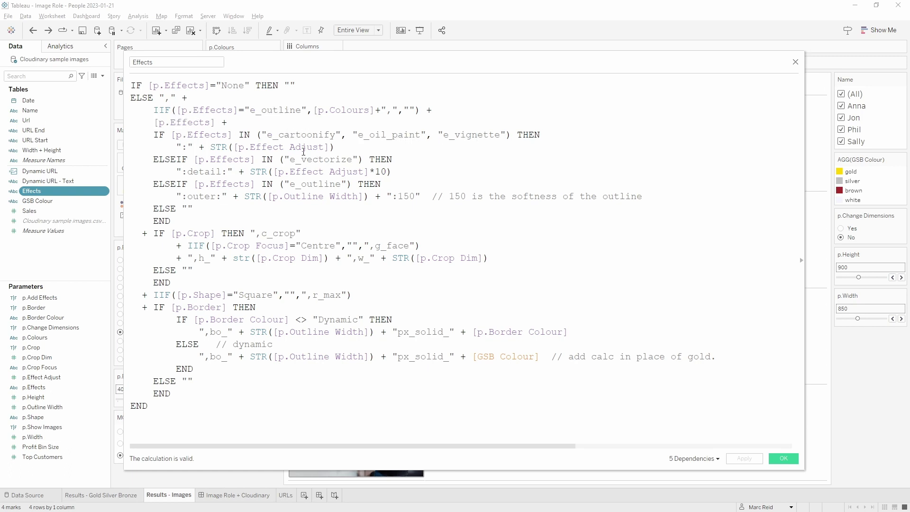
drag(246, 147, 325, 148)
click(325, 159)
click(330, 171)
drag(210, 356, 512, 356)
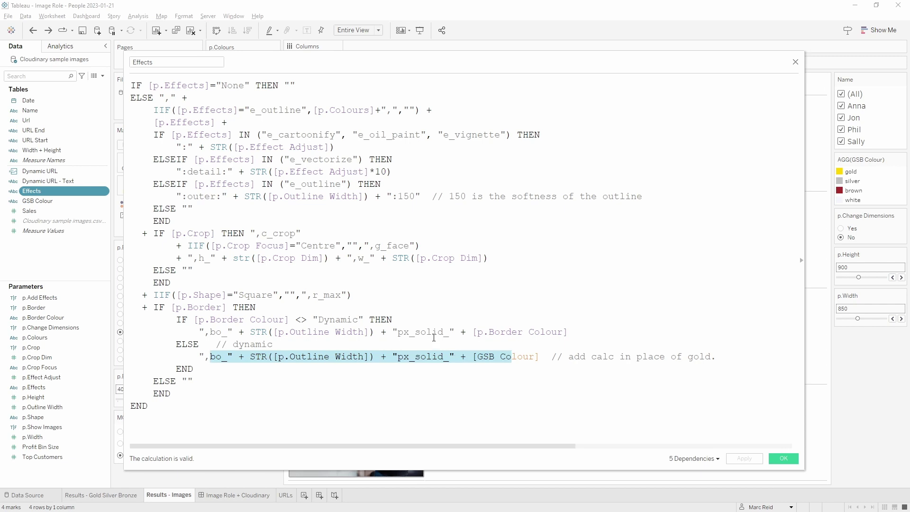
click(474, 361)
drag(209, 344, 379, 356)
click(491, 351)
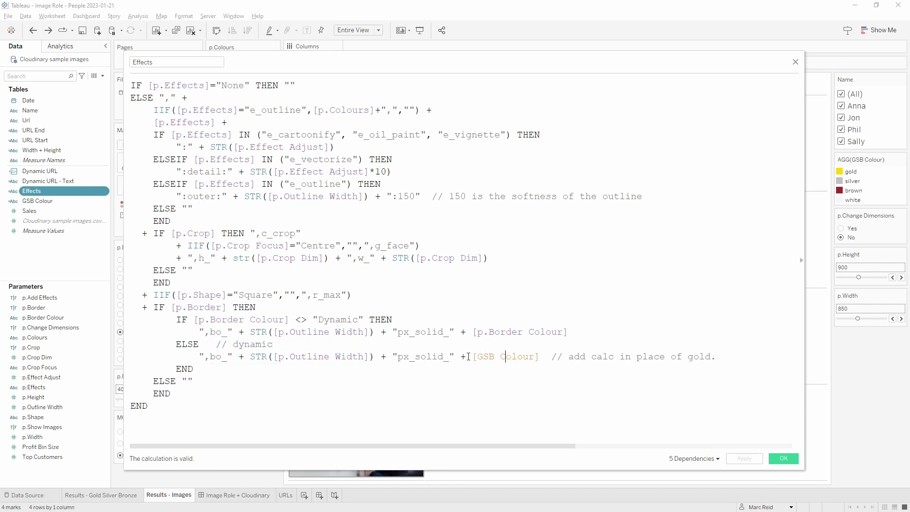
Open the GSB Colour calculation and point out that rank 1 returns gold and rank 2 silver
right_click(75, 203)
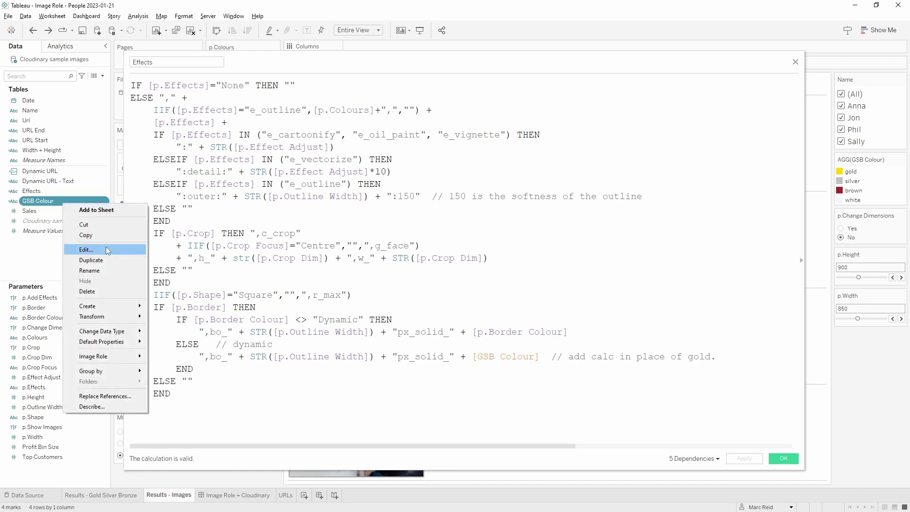
click(87, 248)
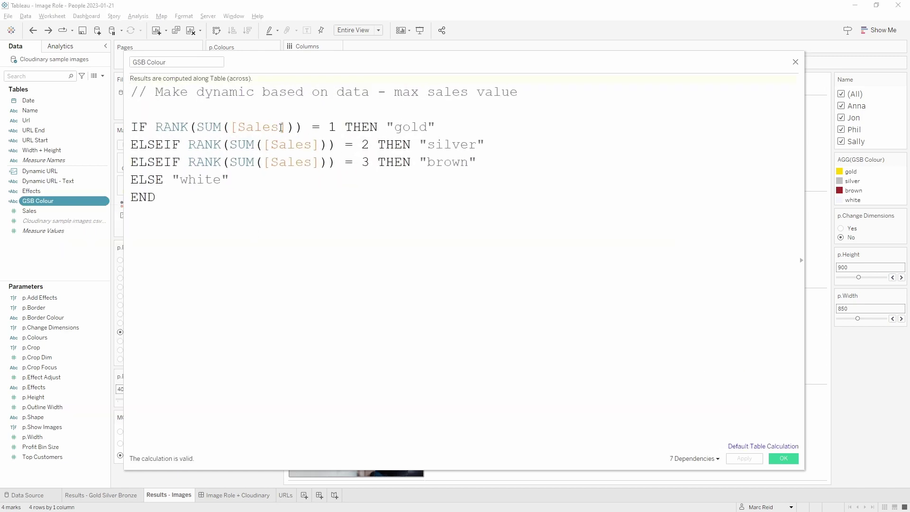
double_click(332, 127)
click(418, 127)
click(460, 144)
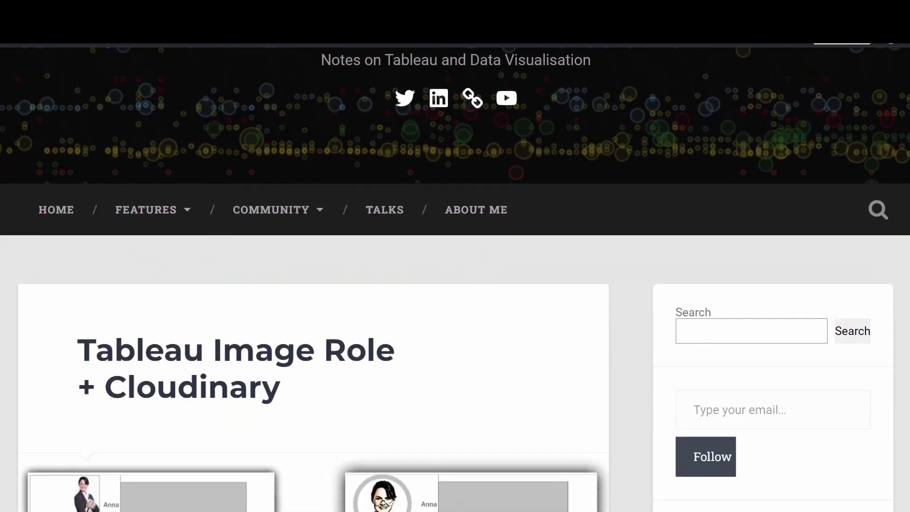
Scroll the datavis.blog post down to the 'Change the image by changing the URL' section
scroll(455, 275, down, 8)
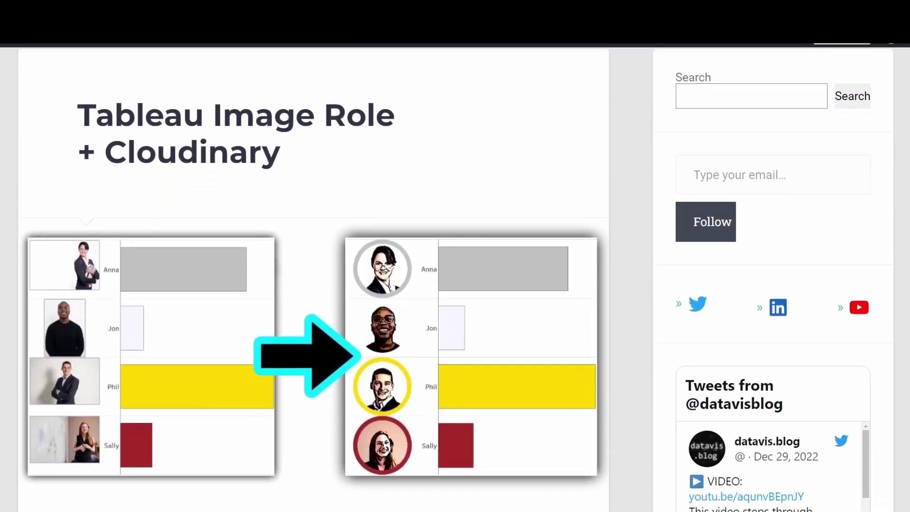
scroll(455, 275, down, 10)
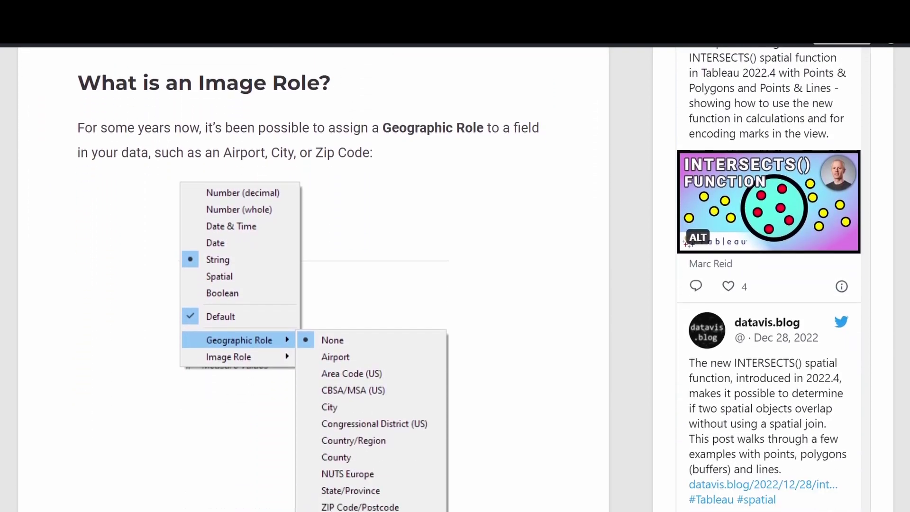
scroll(455, 275, down, 10)
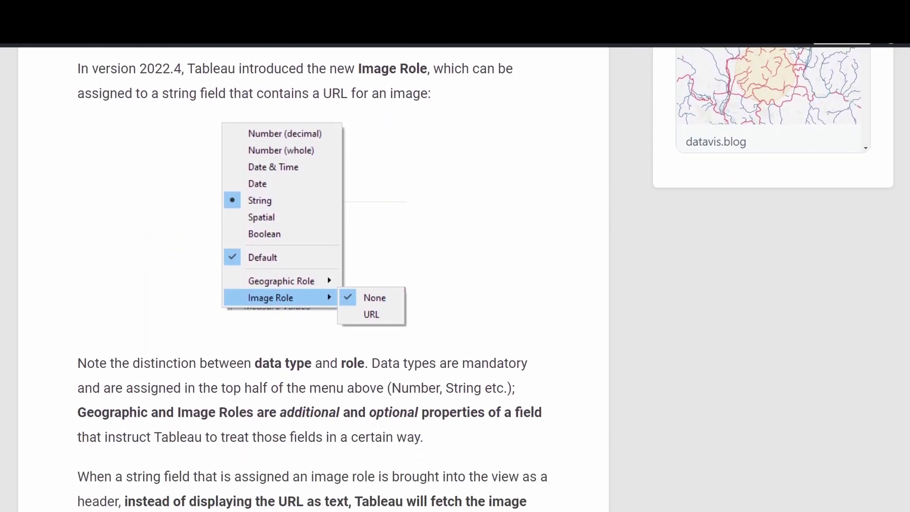
scroll(455, 275, down, 10)
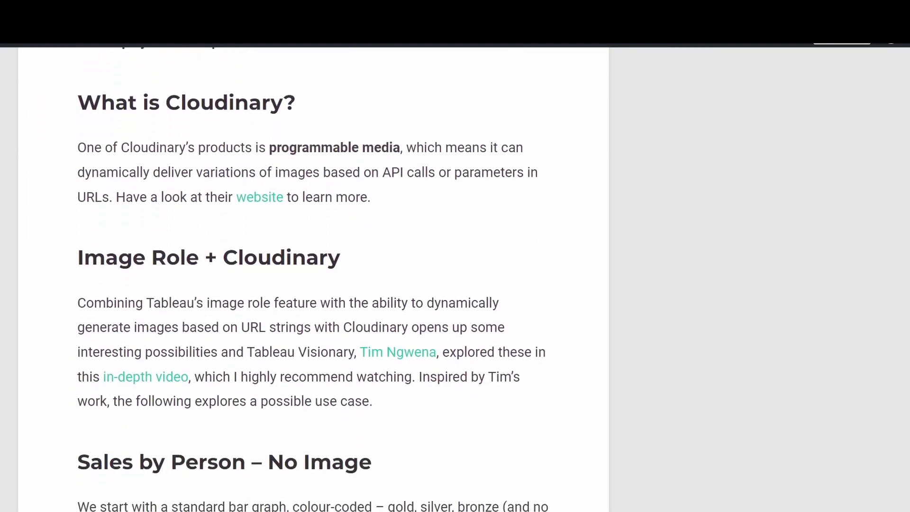
scroll(455, 275, down, 10)
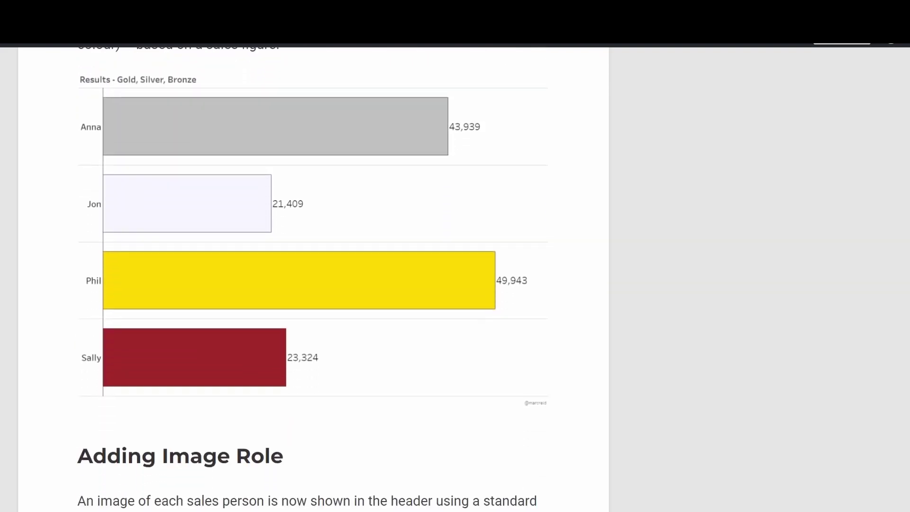
scroll(455, 275, down, 10)
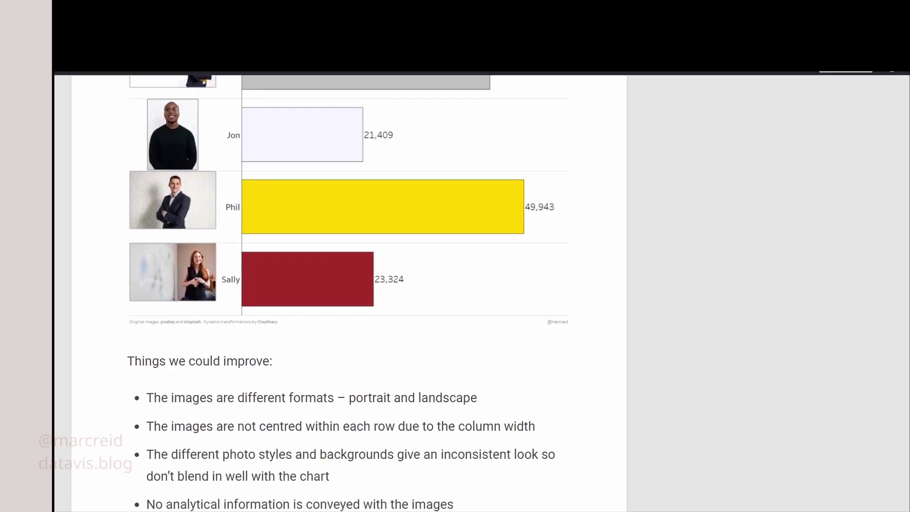
scroll(455, 275, down, 6)
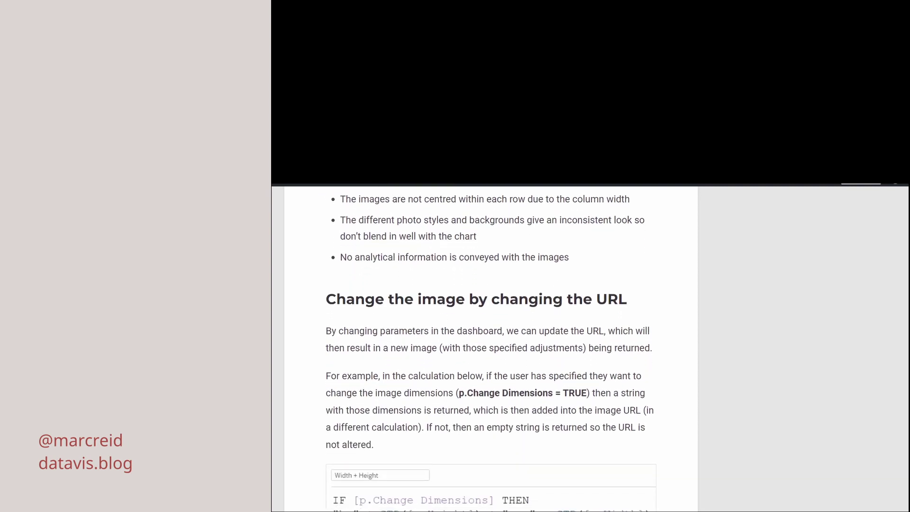